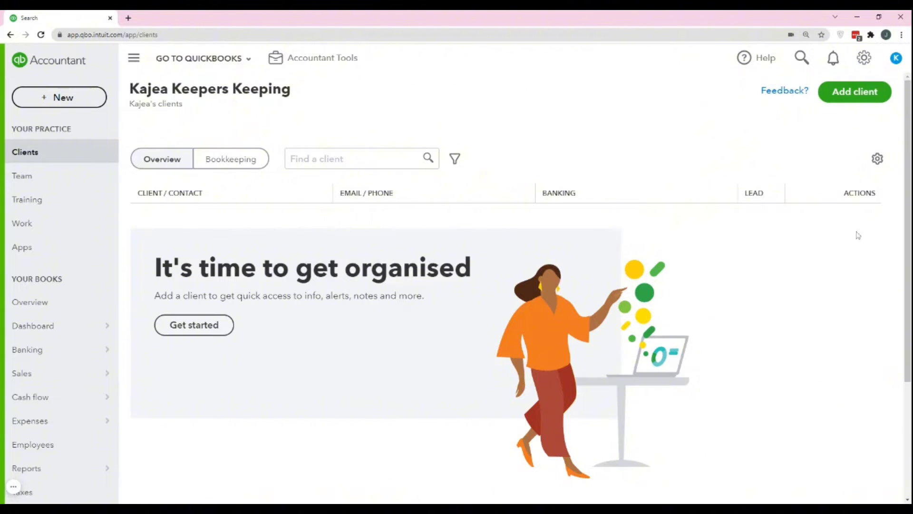
Start a new client and paste 'Kajea Keepers Keeping' as the business name
click(867, 100)
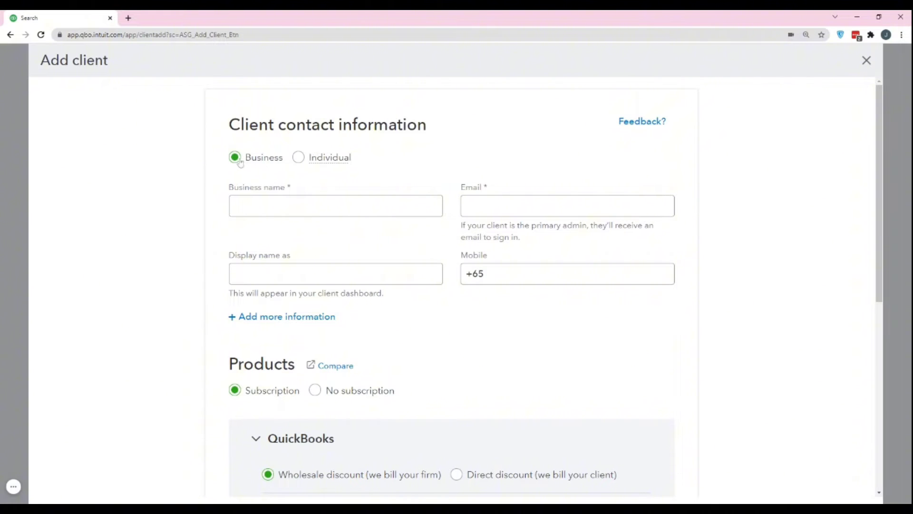
click(240, 206)
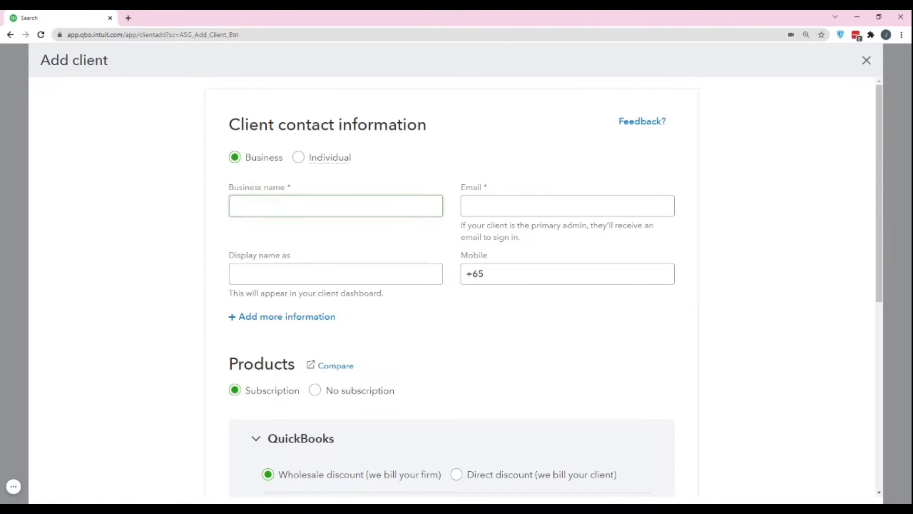
key(Tab)
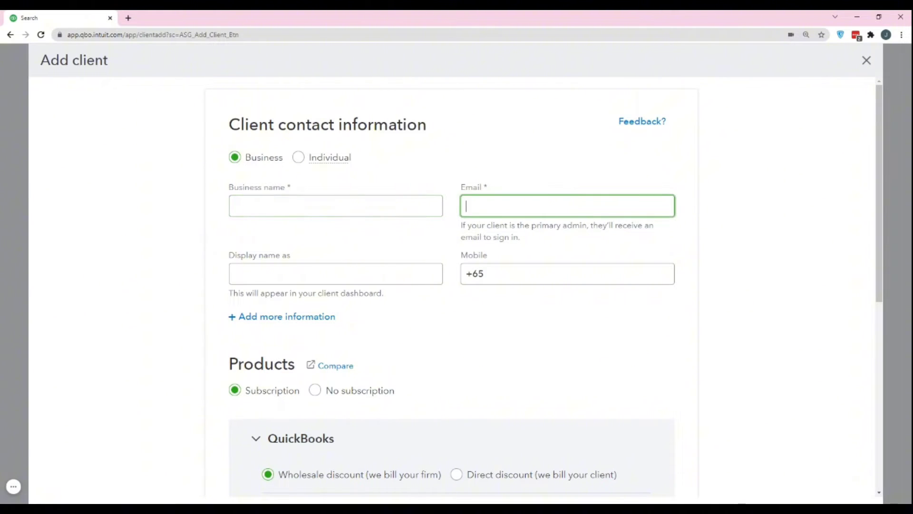
key(Tab)
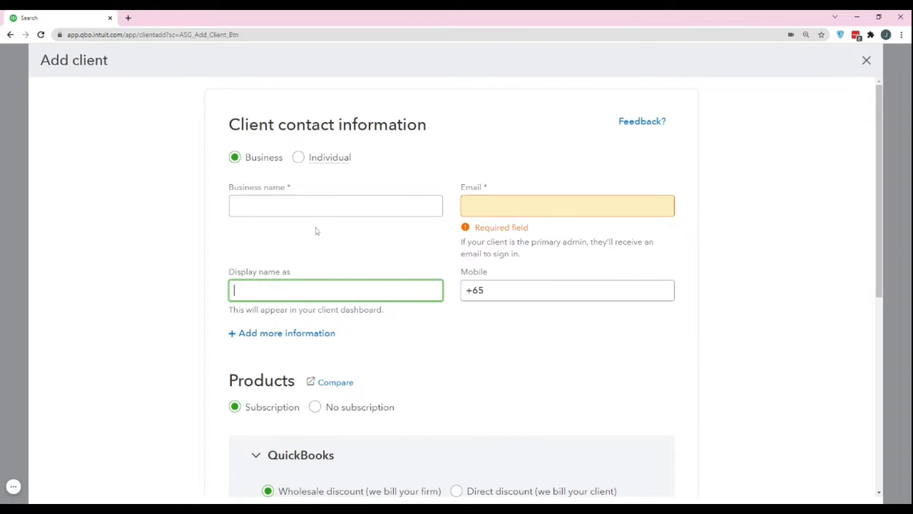
click(276, 204)
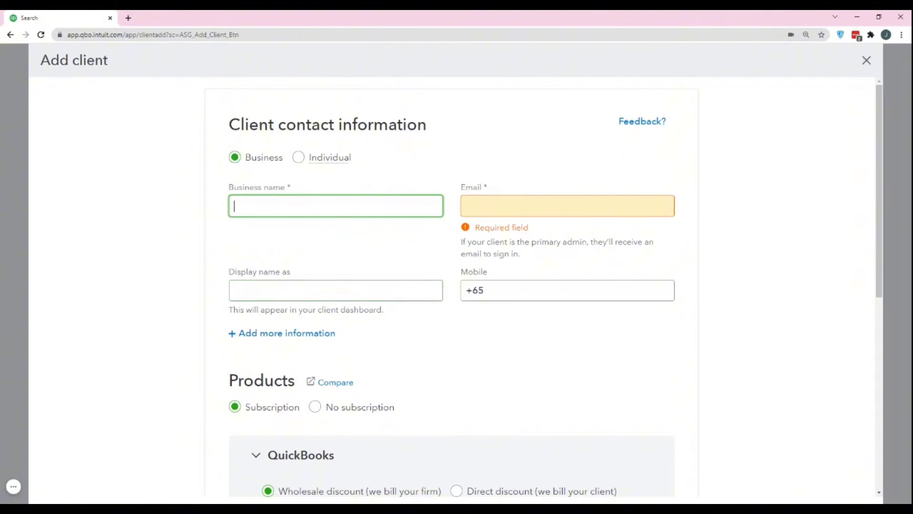
text(Kajea Keepers Keeping)
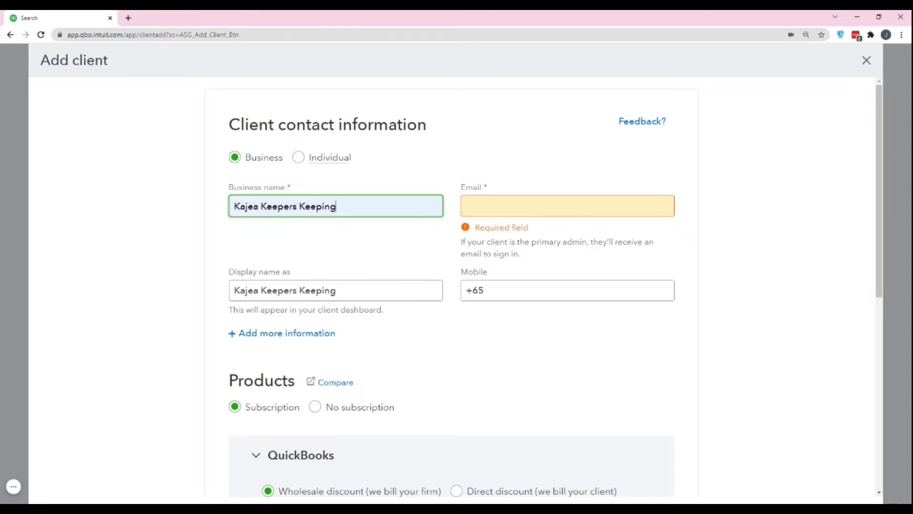
Enter the client's Gmail e-mail address in the Email field, correcting typos
click(466, 206)
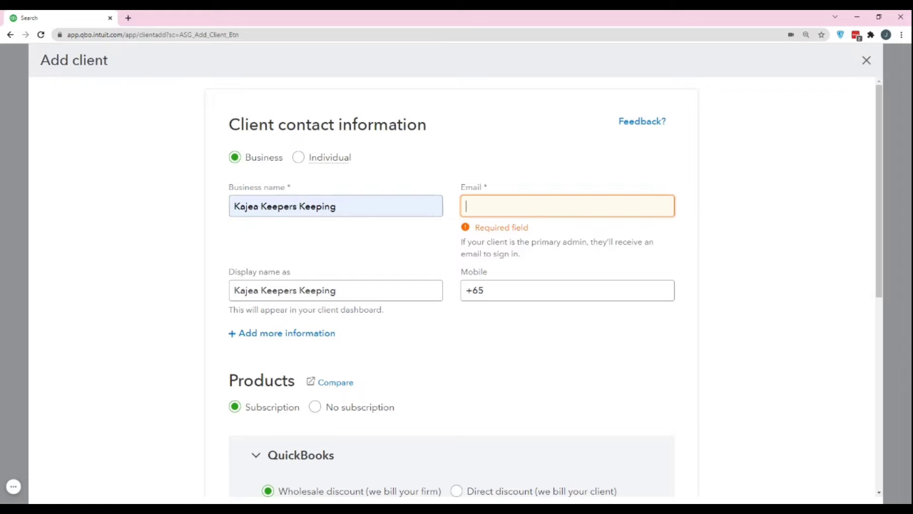
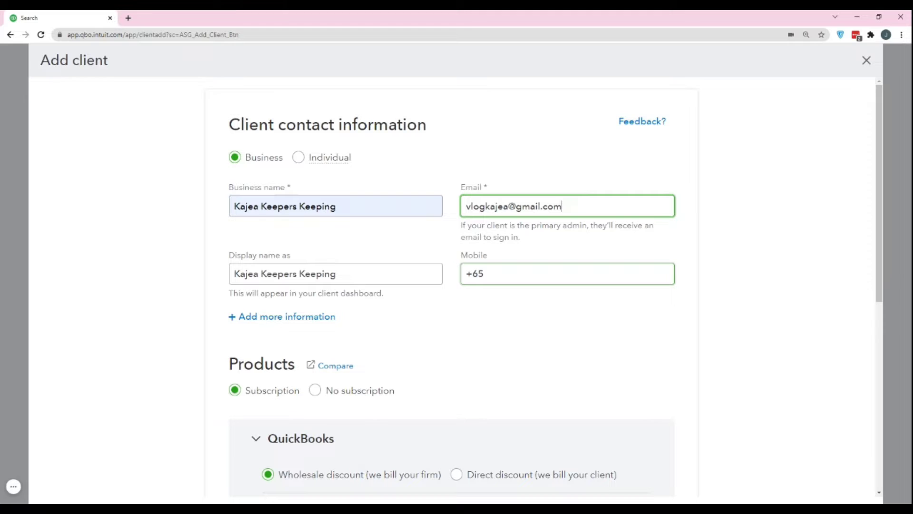
click(514, 275)
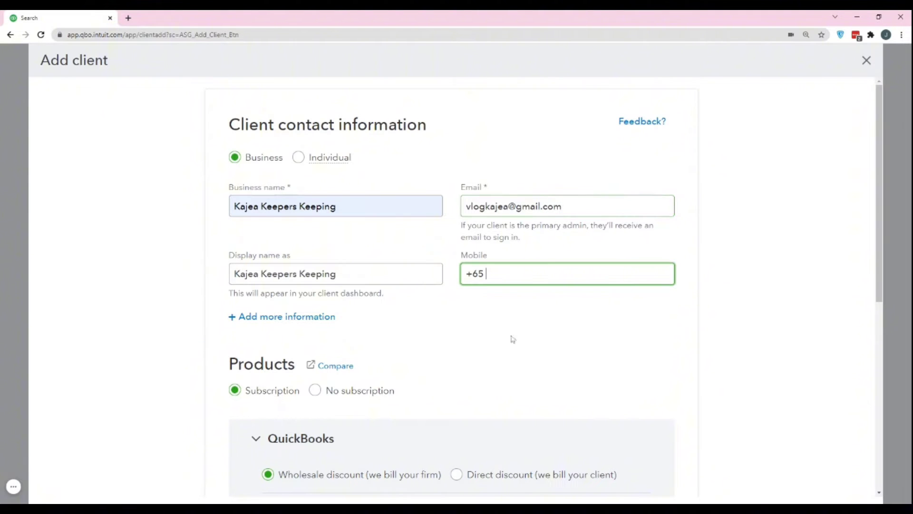
Reveal the extra contact fields: first name, last name, phone and website, leaving them blank
click(286, 317)
scroll(405, 269, down, 3)
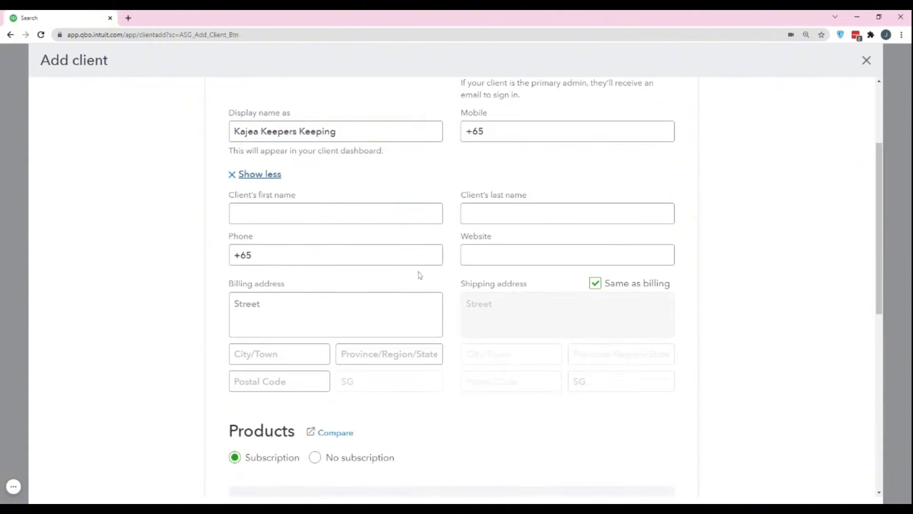
scroll(326, 267, up, 2)
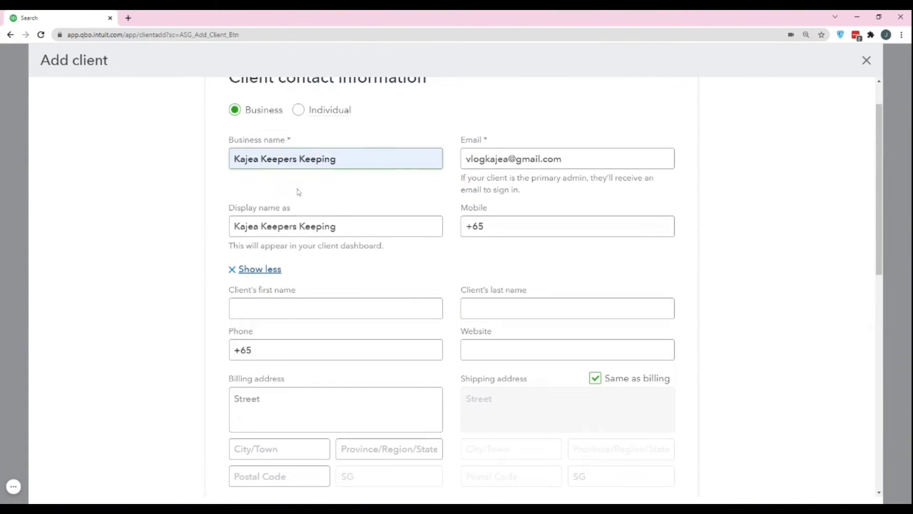
key(Tab)
click(516, 300)
click(395, 343)
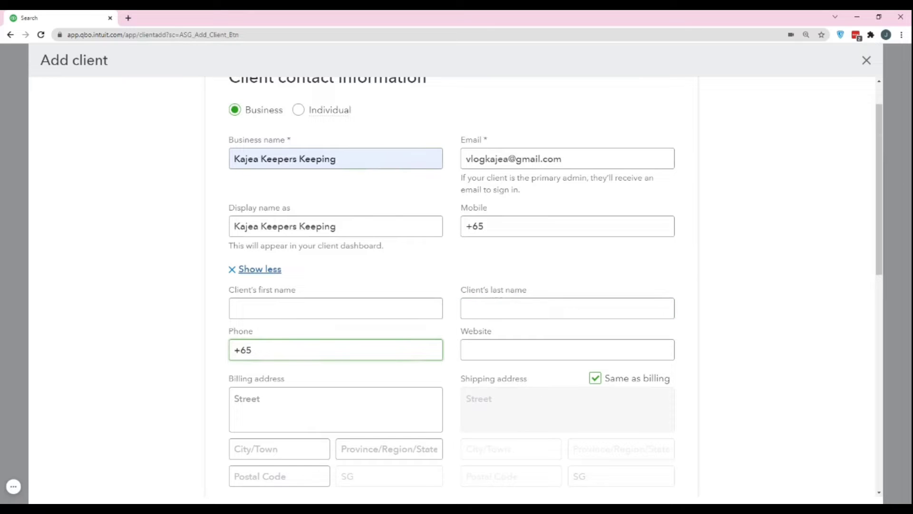
click(547, 349)
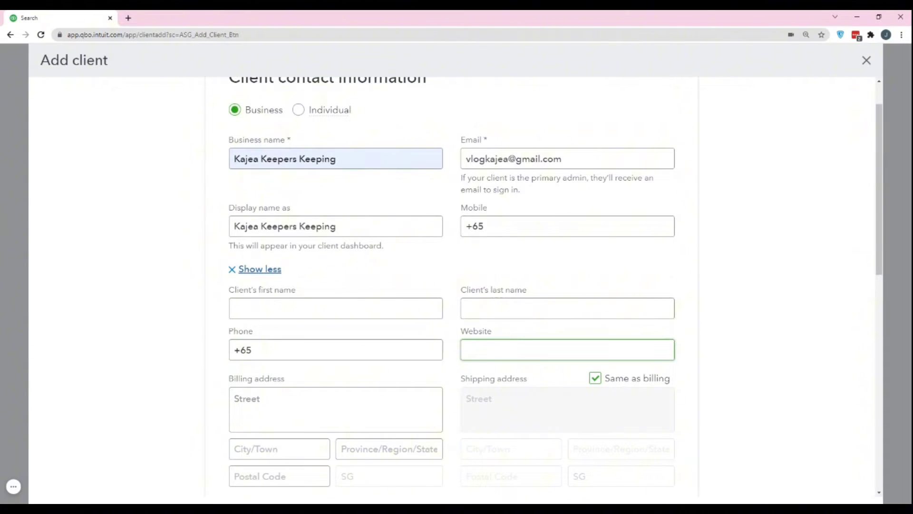
scroll(451, 285, down, 2)
Untick Same as billing so shipping is separate, leaving both addresses blank
click(336, 314)
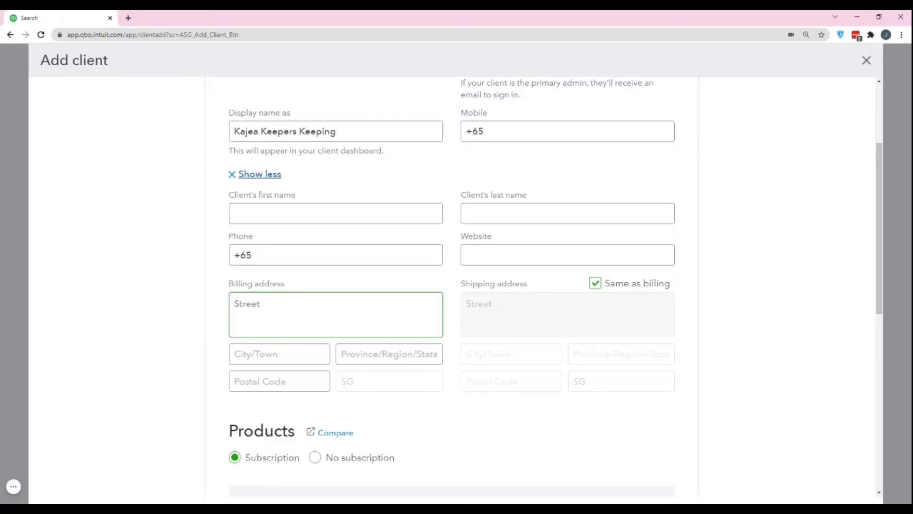
click(567, 301)
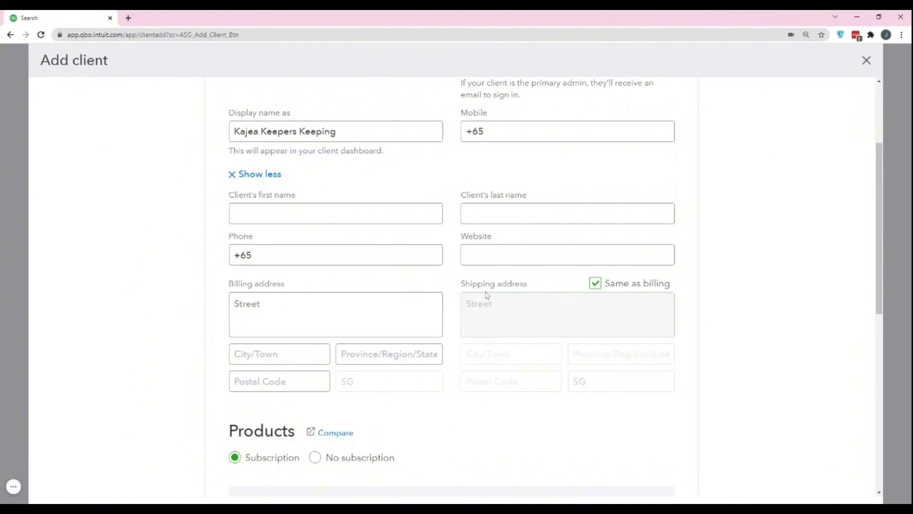
click(596, 284)
click(596, 284)
click(595, 284)
click(567, 314)
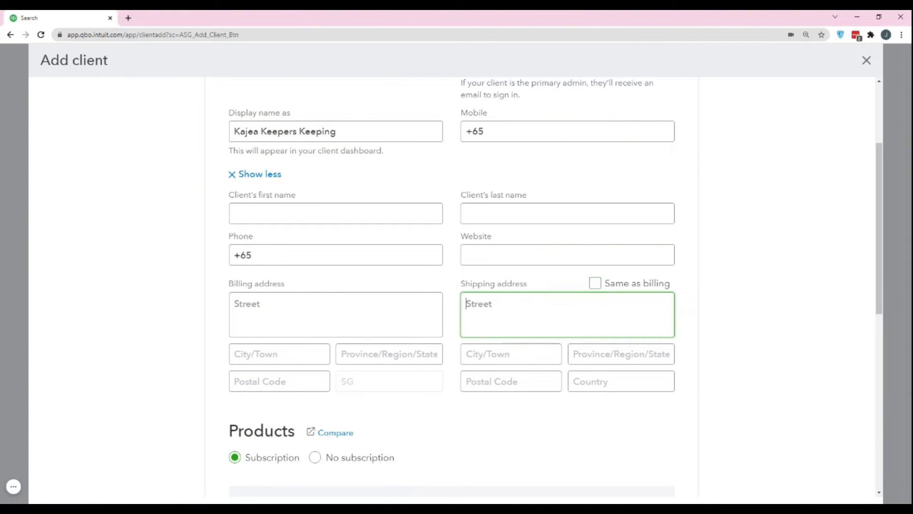
click(558, 280)
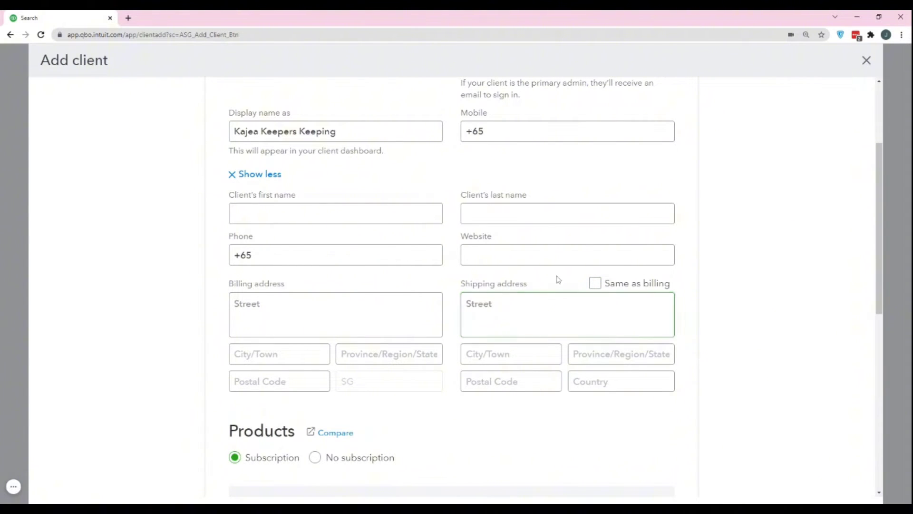
scroll(557, 279, down, 3)
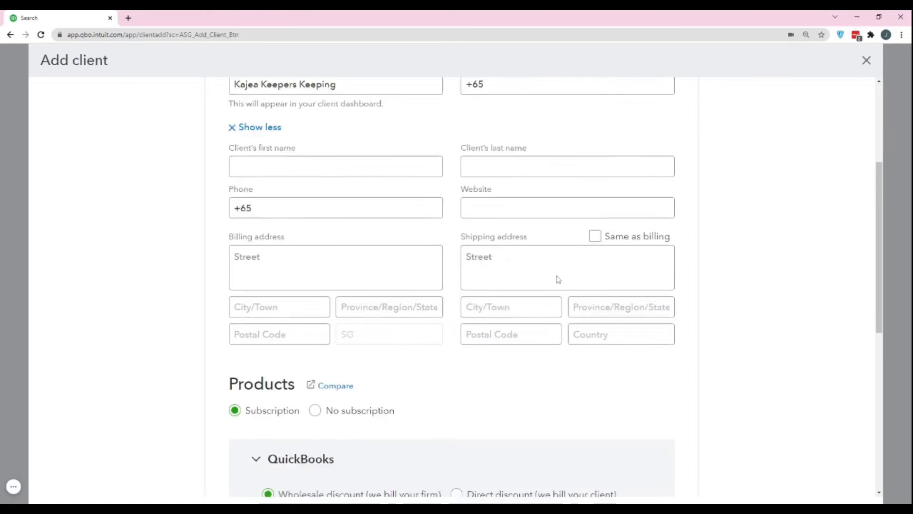
scroll(572, 230, down, 3)
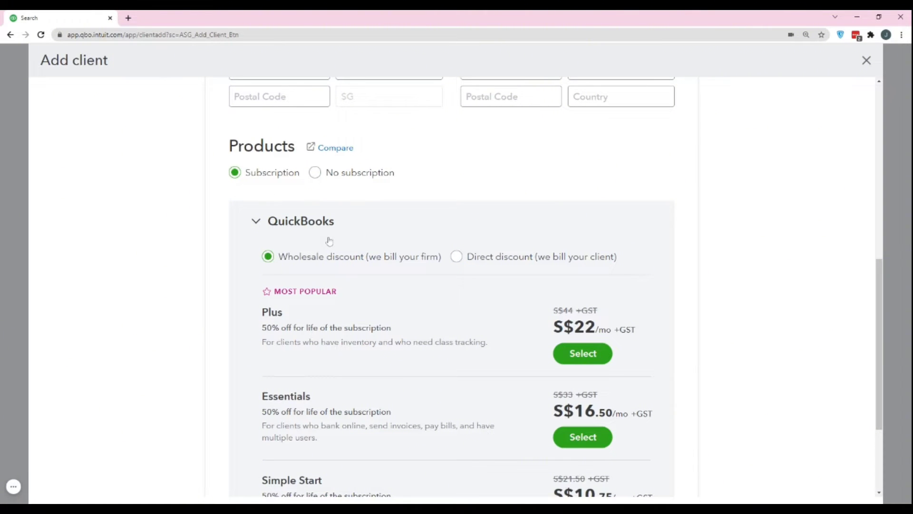
scroll(320, 265, down, 2)
scroll(404, 262, up, 2)
click(456, 257)
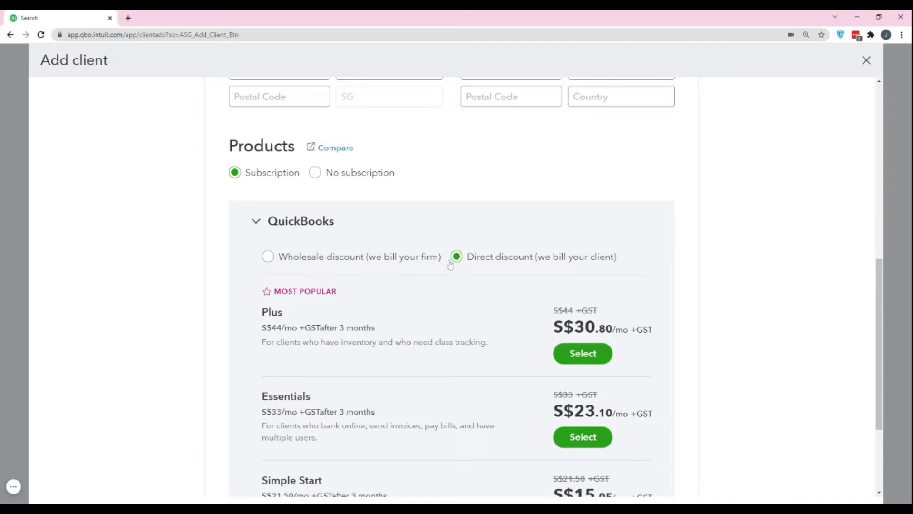
click(269, 258)
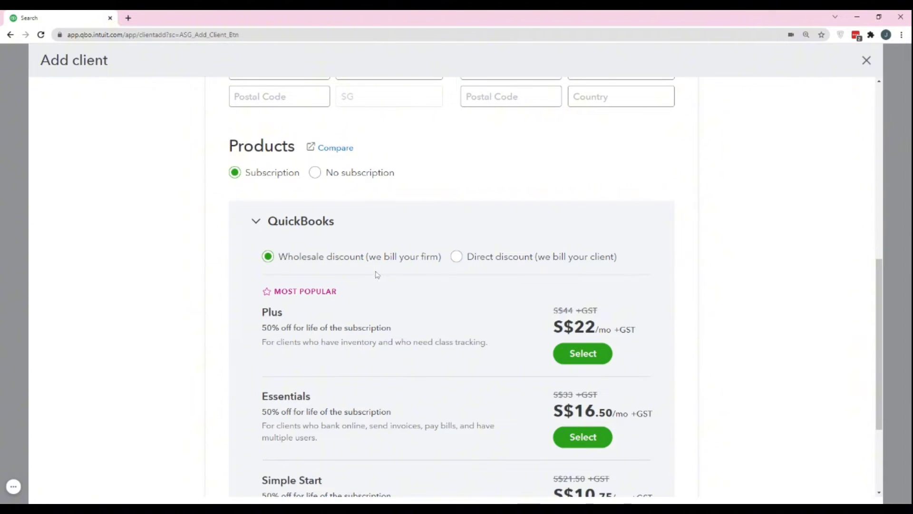
click(456, 259)
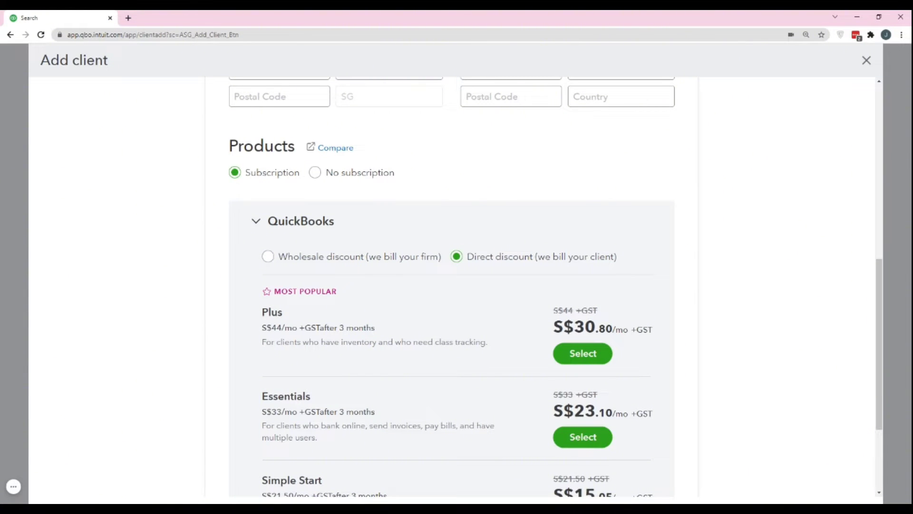
click(268, 257)
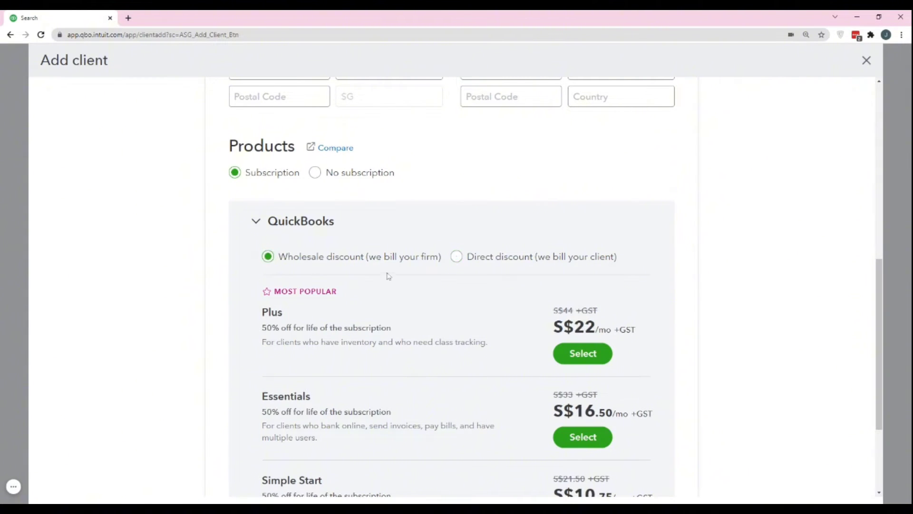
scroll(389, 275, down, 2)
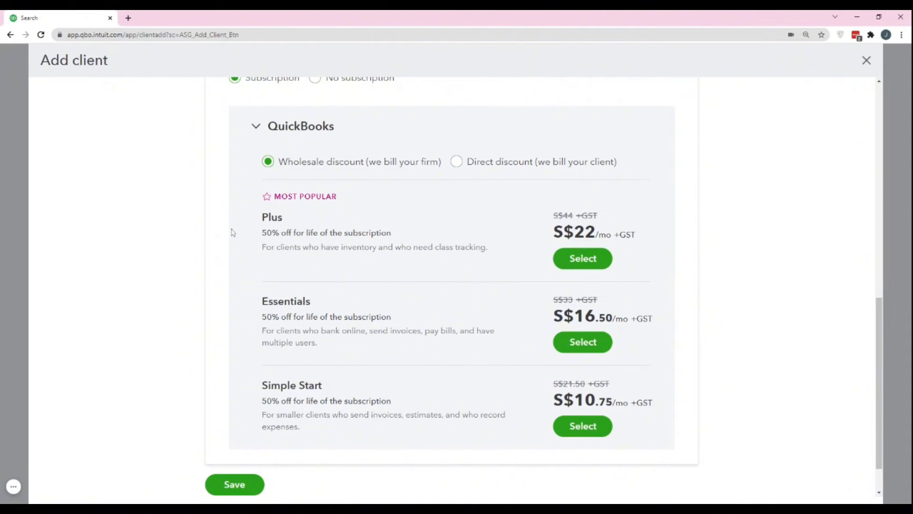
scroll(354, 219, down, 1)
scroll(354, 219, up, 1)
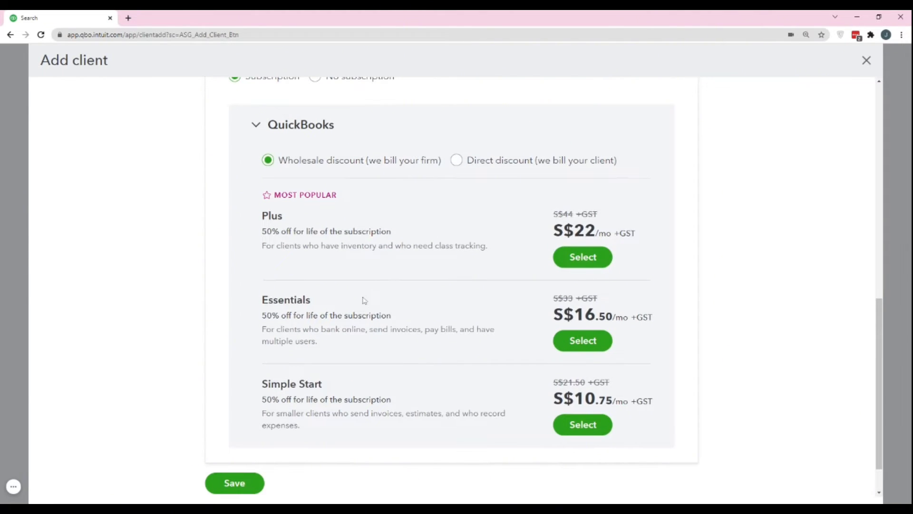
click(457, 160)
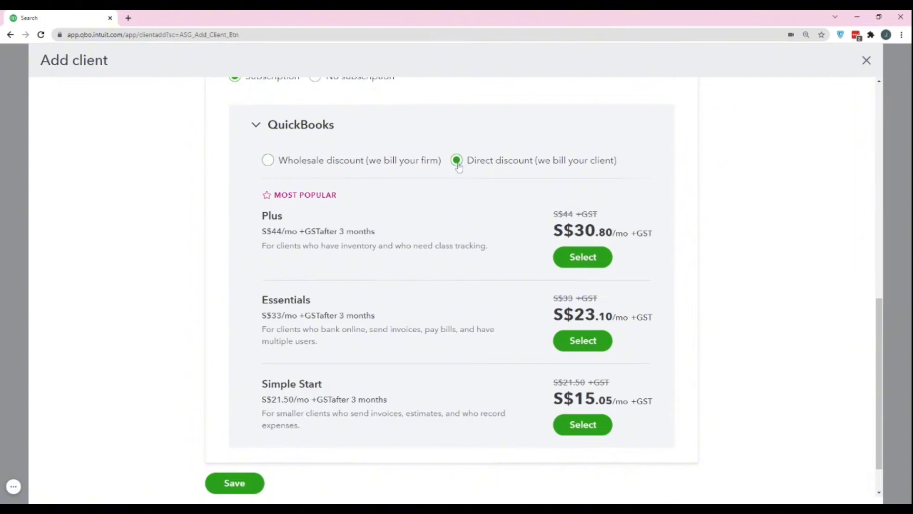
click(267, 161)
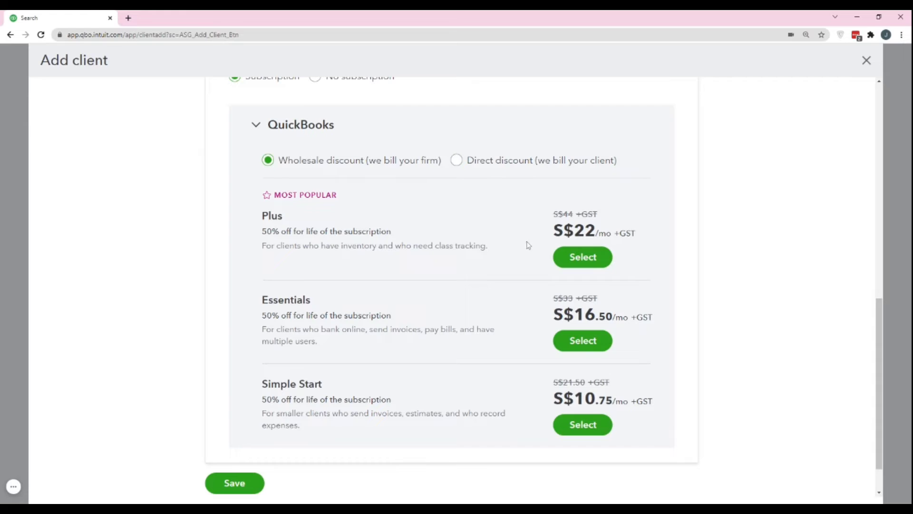
click(456, 161)
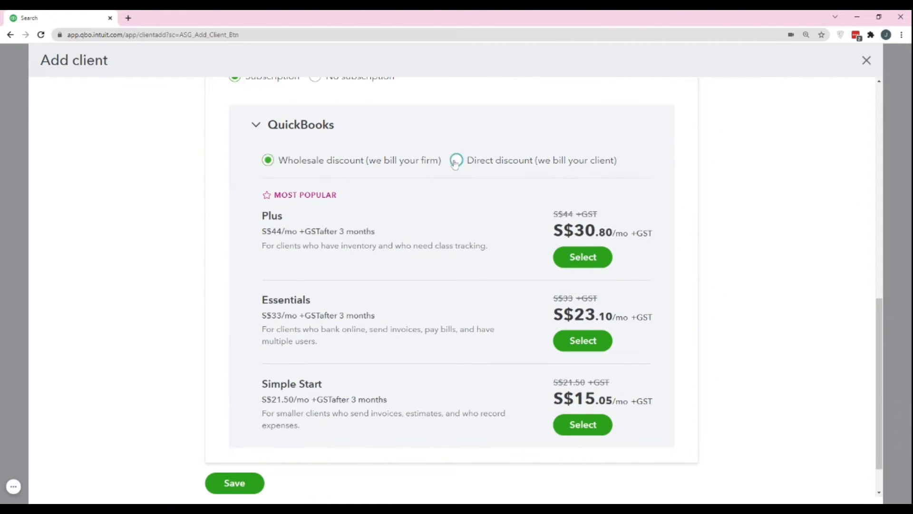
click(287, 161)
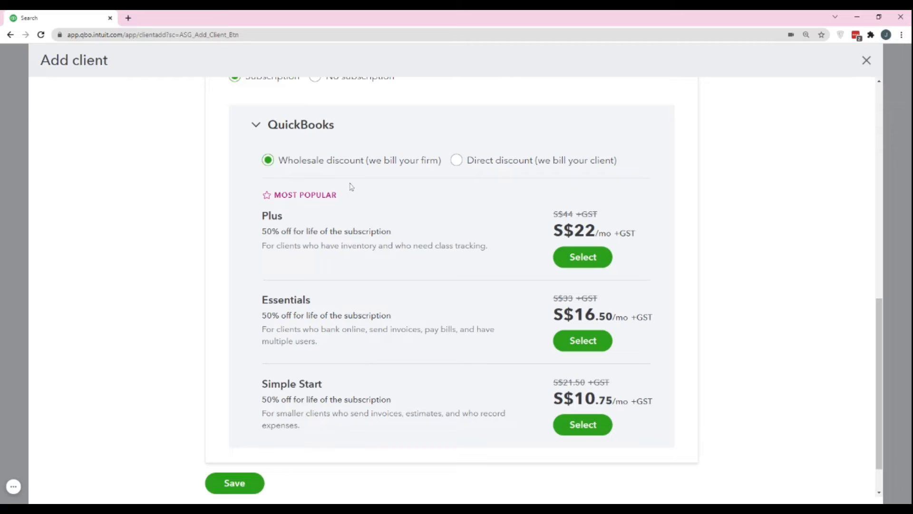
click(457, 163)
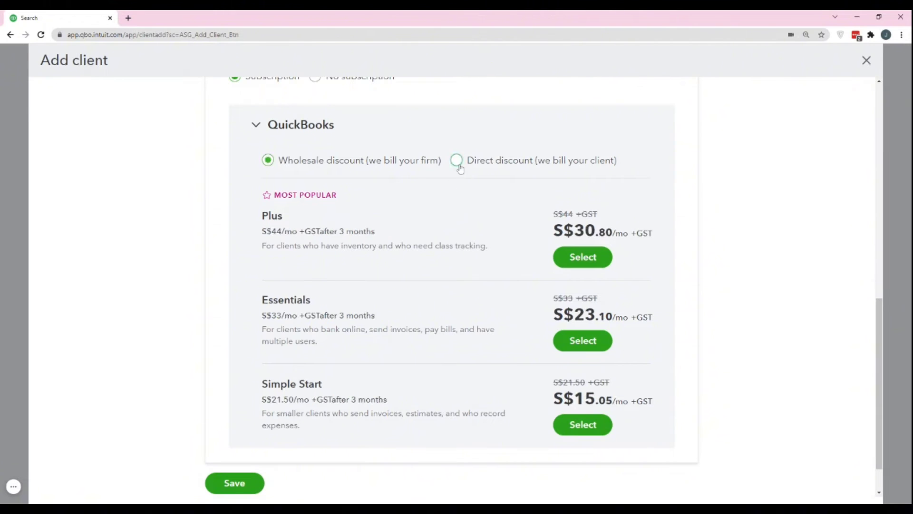
click(458, 164)
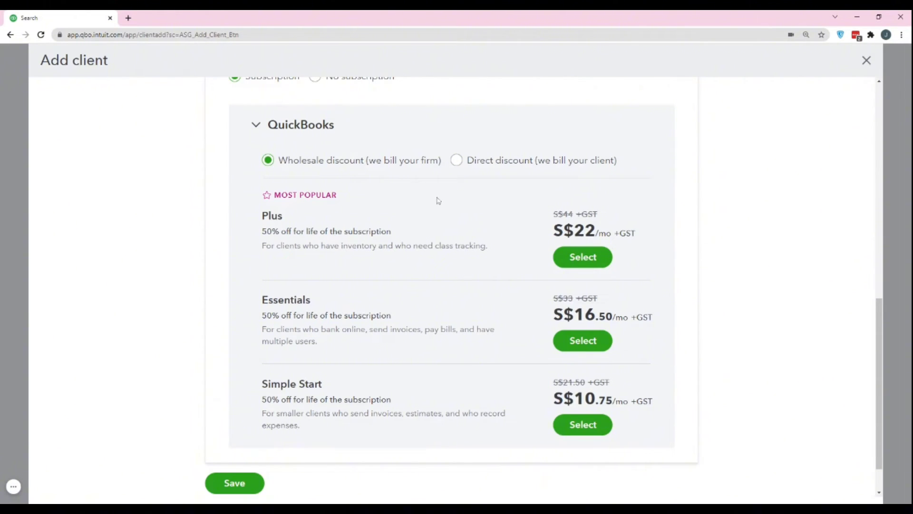
click(456, 160)
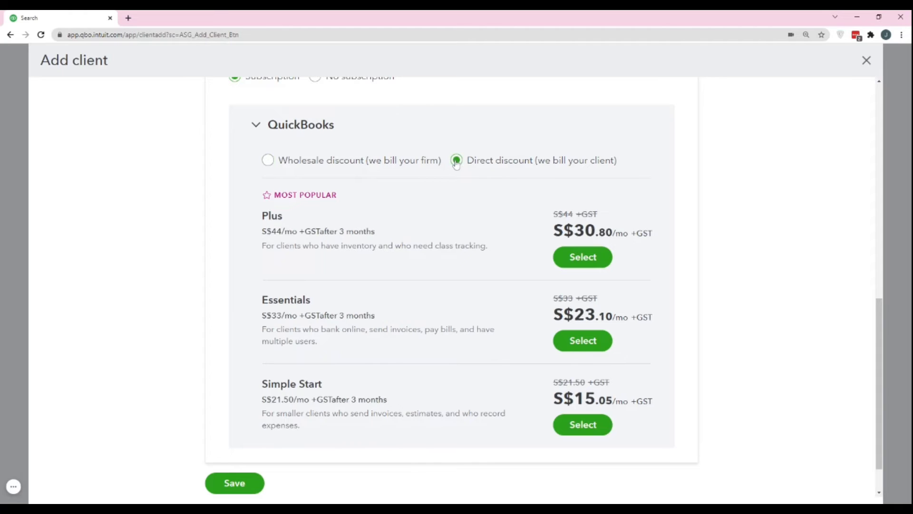
click(268, 160)
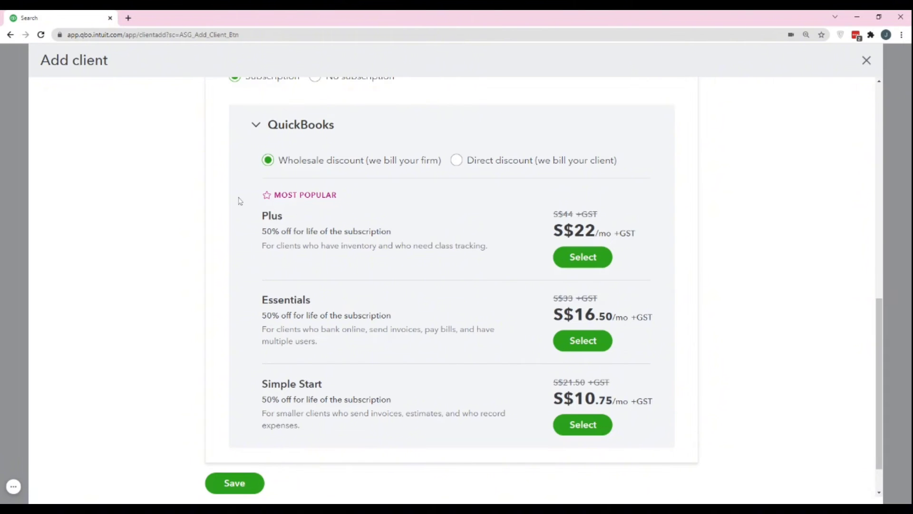
Save Kajea Keepers Keeping, confirming Save client in the 'Save without a subscription?' prompt
scroll(252, 204, down, 1)
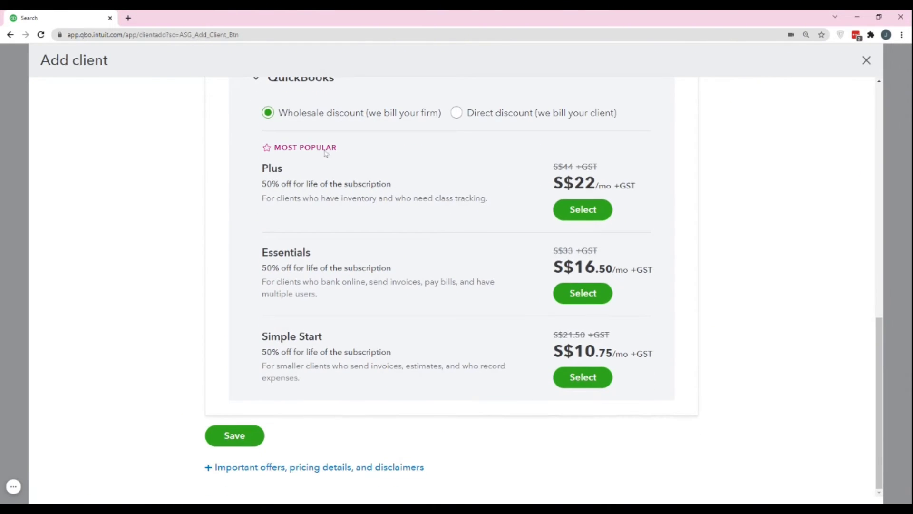
scroll(373, 234, up, 5)
scroll(372, 233, up, 7)
scroll(371, 233, down, 12)
click(231, 436)
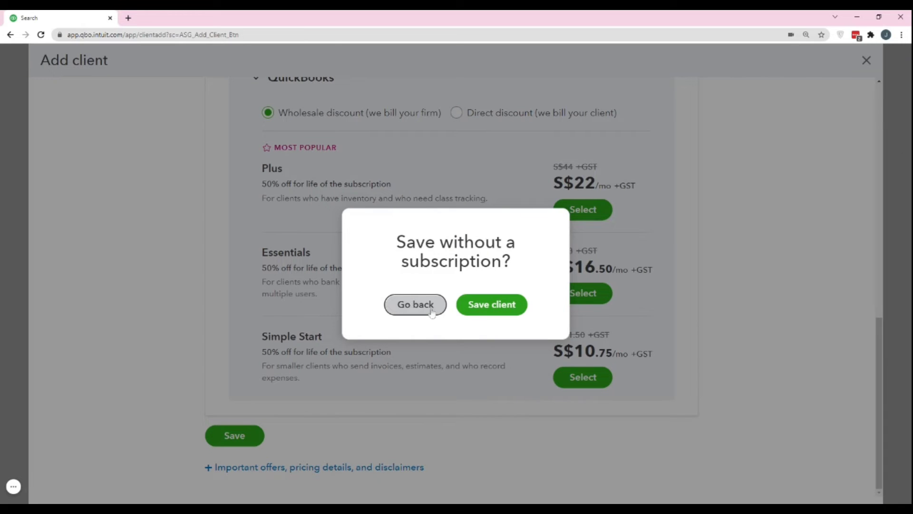
click(484, 305)
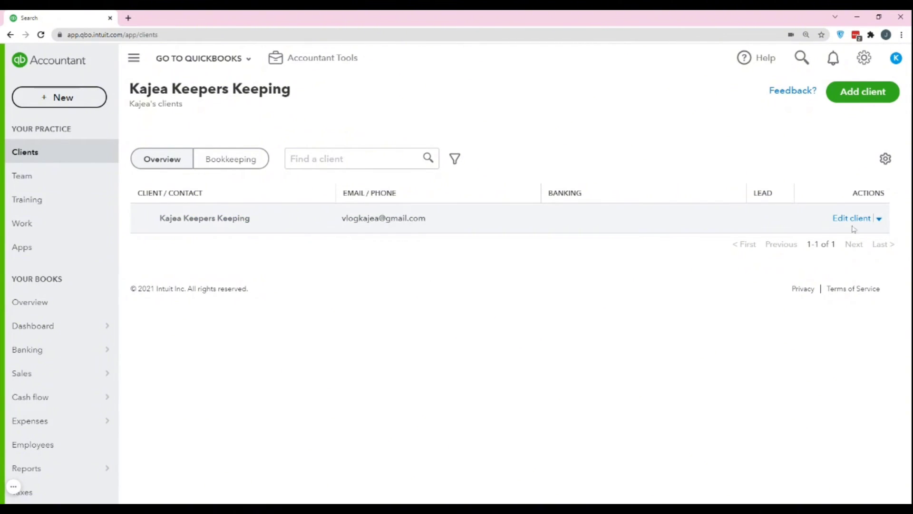
click(866, 219)
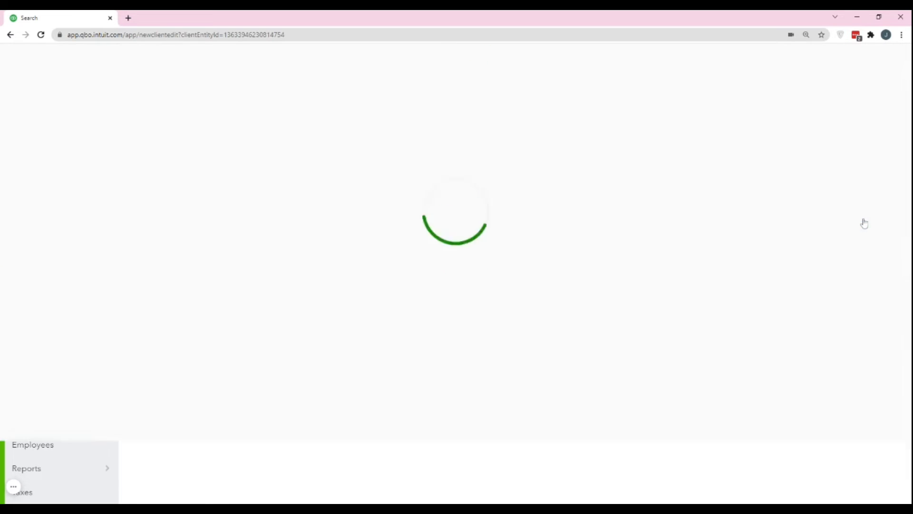
scroll(529, 207, down, 8)
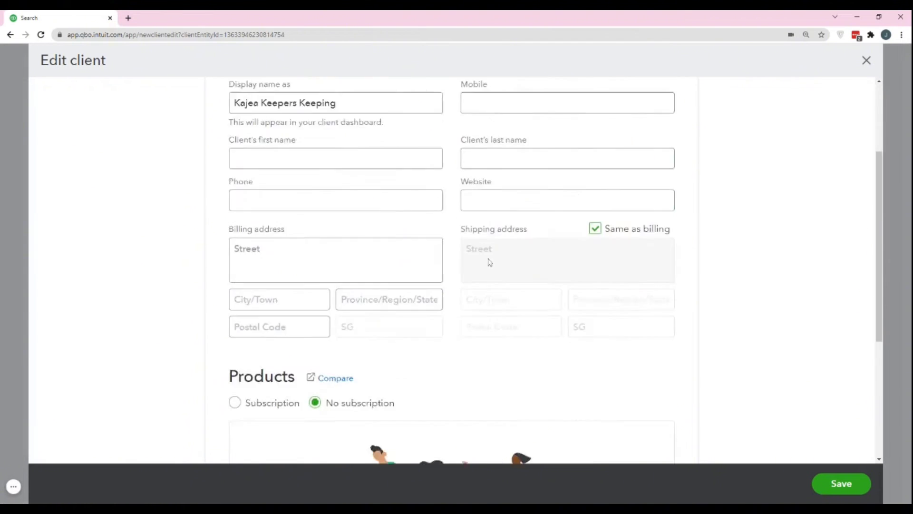
scroll(497, 285, up, 10)
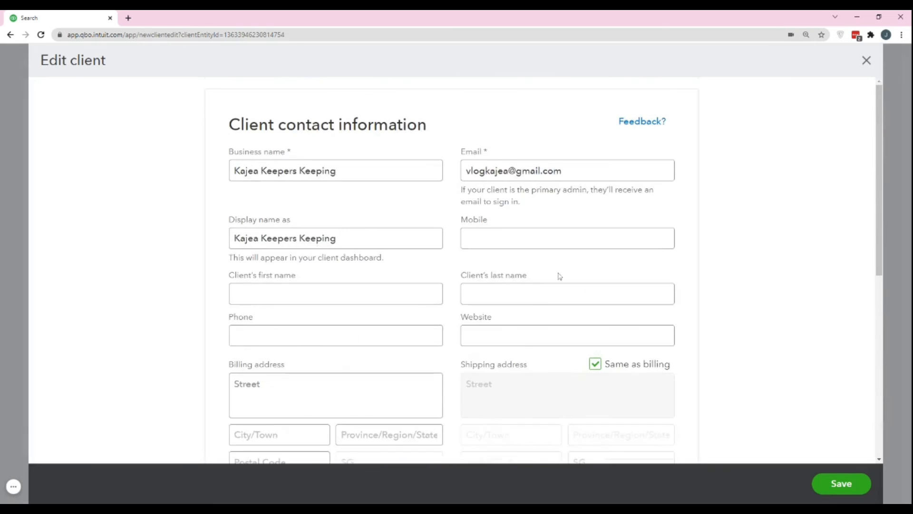
click(866, 61)
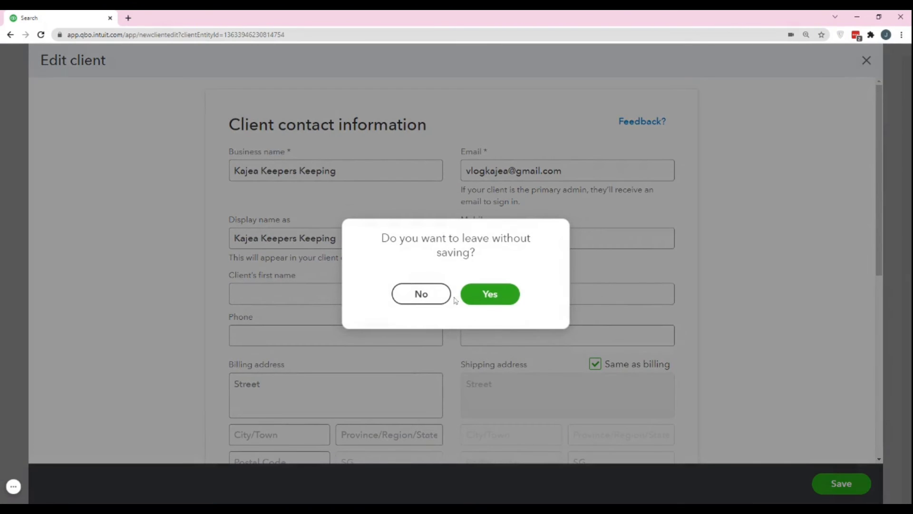
click(481, 300)
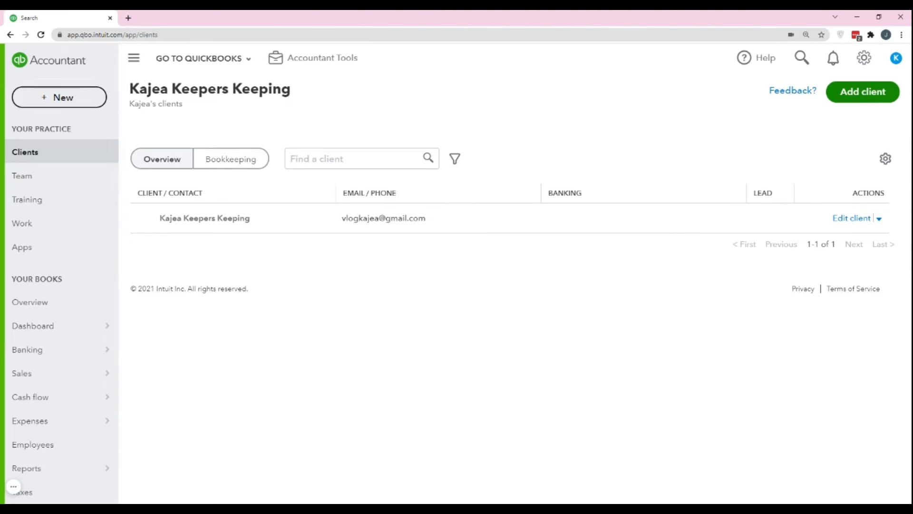
click(863, 91)
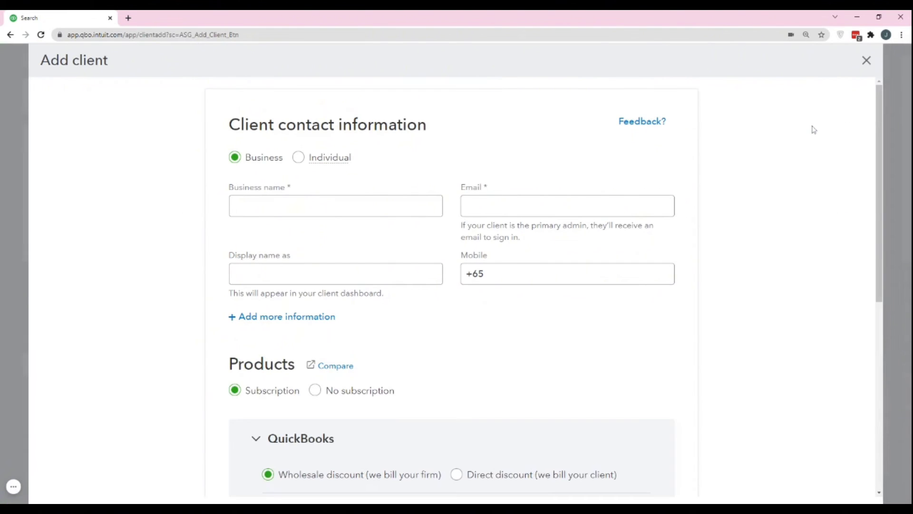
click(867, 61)
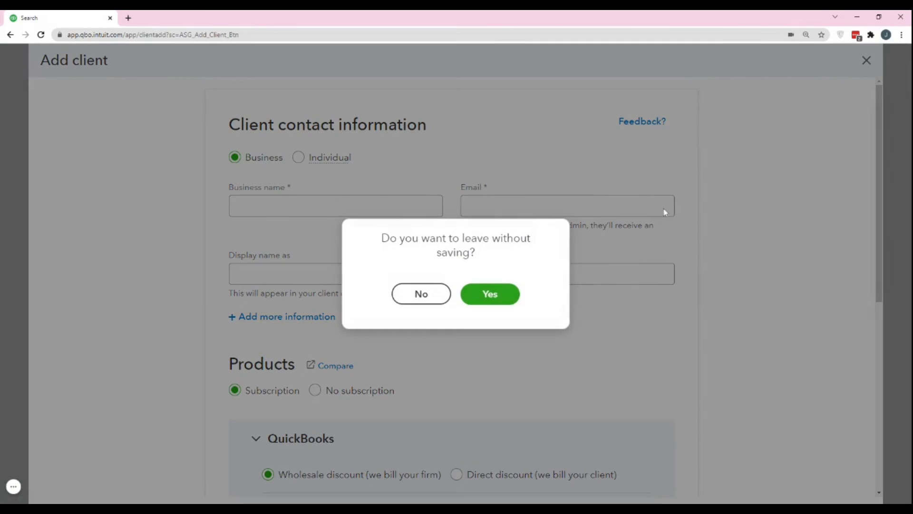
click(487, 294)
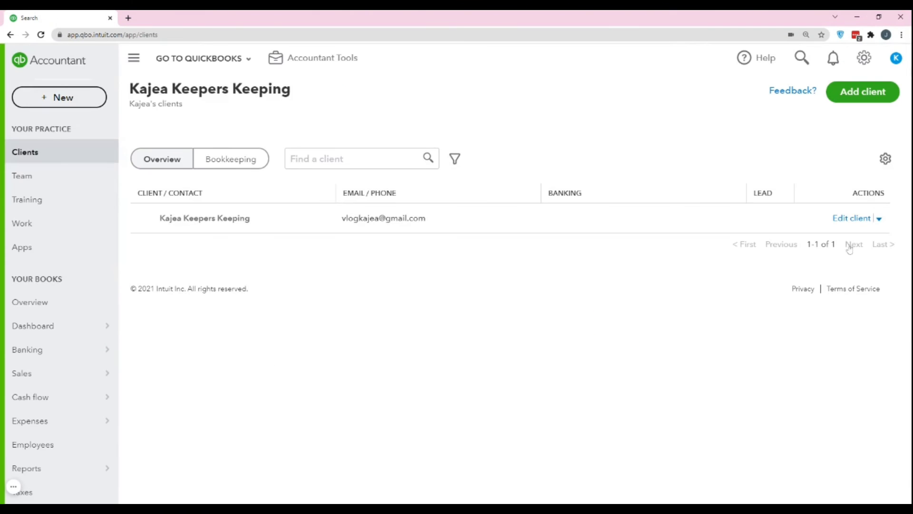
Open Kajea Keepers Keeping's edit form and select the QuickBooks Plus plan at S$22/mo
click(212, 222)
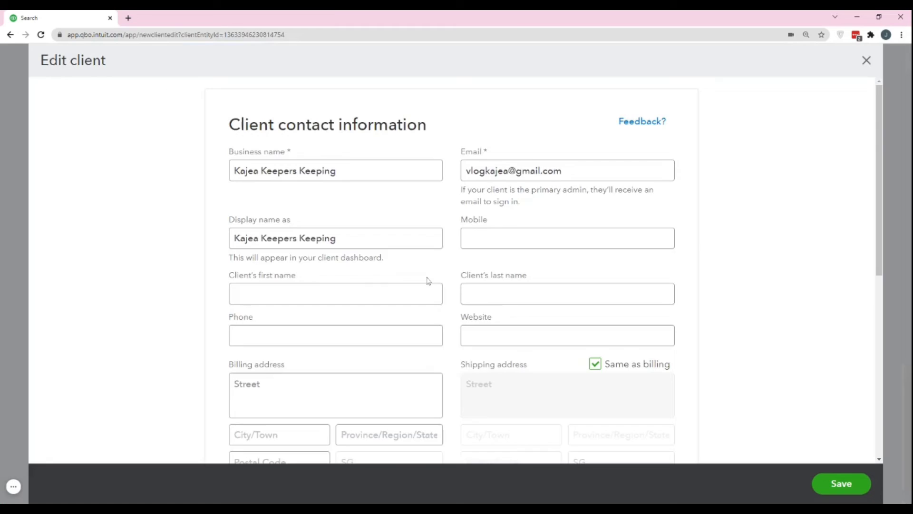
scroll(450, 309, down, 3)
scroll(450, 309, down, 4)
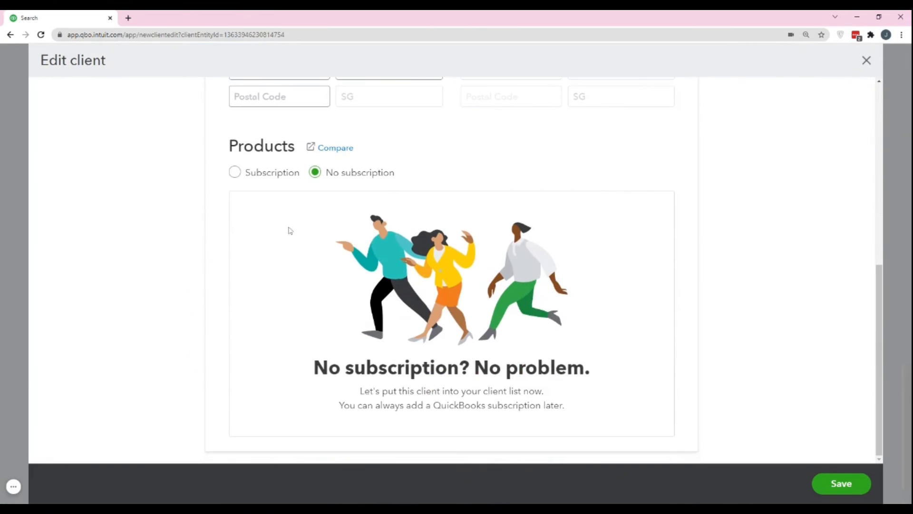
click(234, 172)
scroll(483, 260, down, 2)
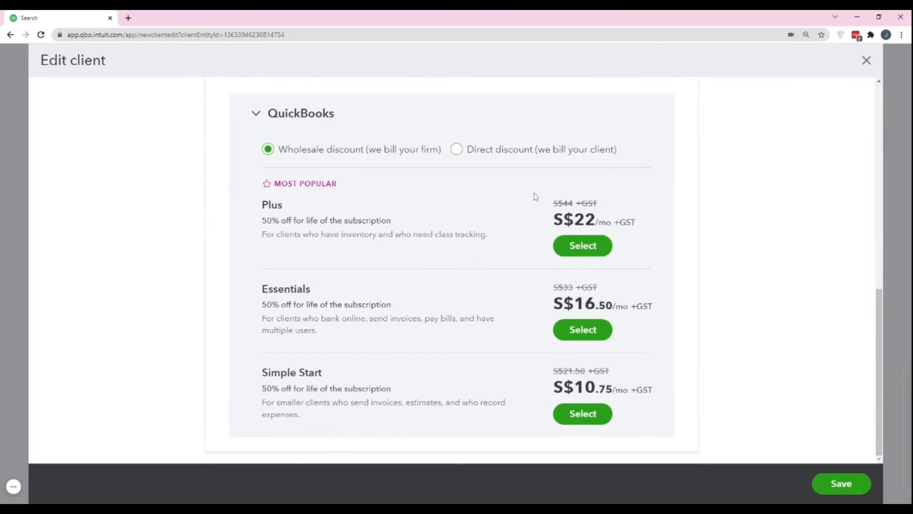
click(579, 247)
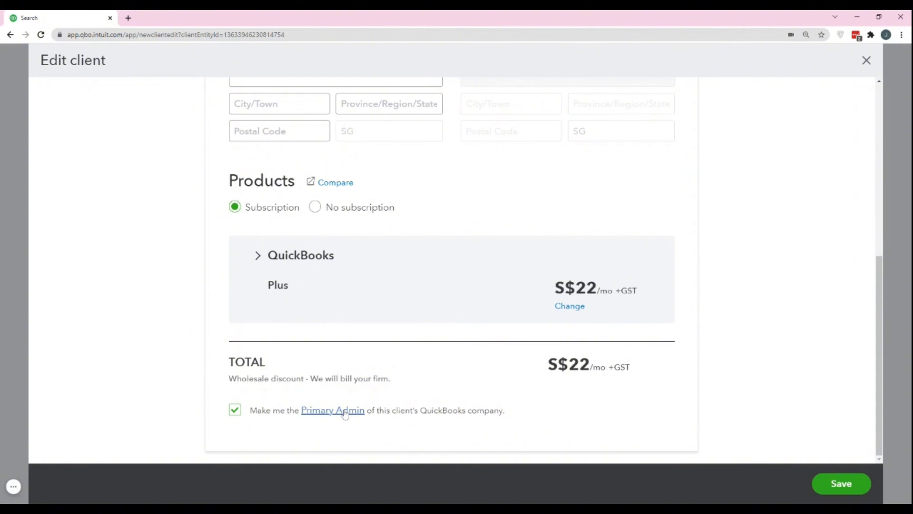
click(344, 412)
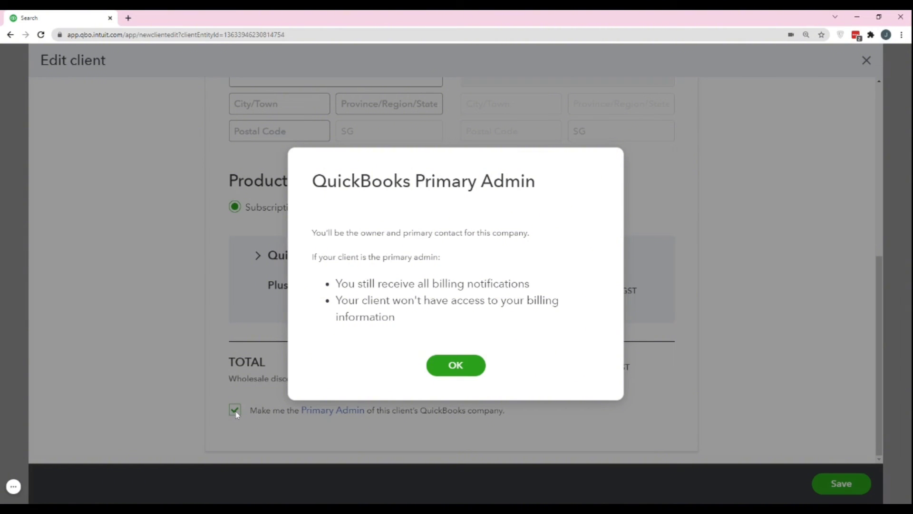
click(457, 366)
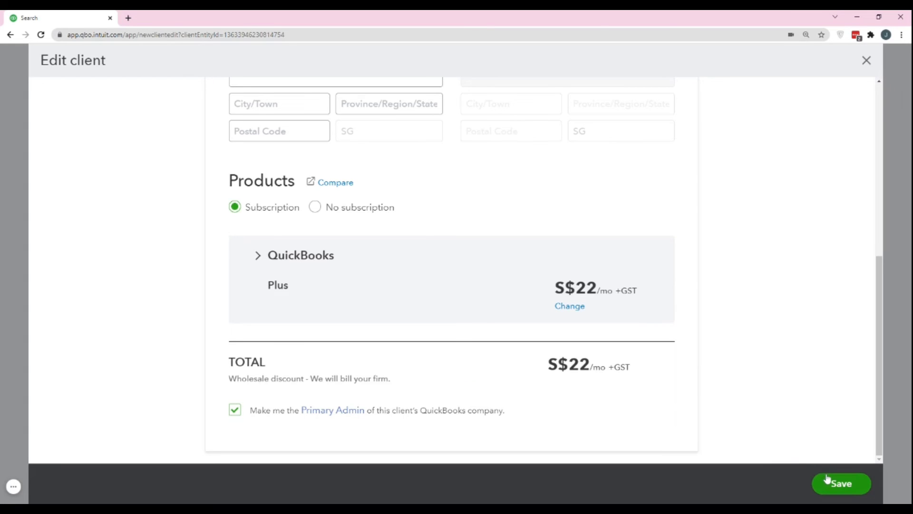
Save with the Plus plan, getting past the Payment Information dialog via Subscribe
click(838, 485)
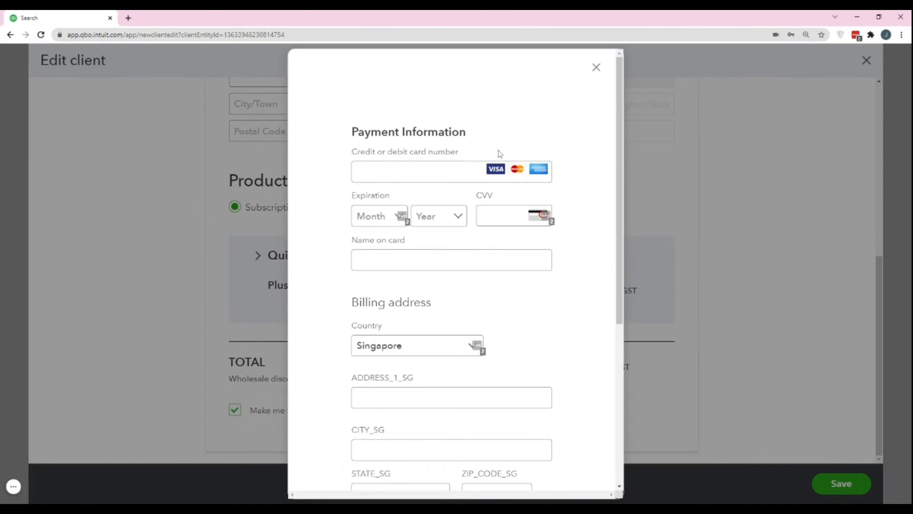
scroll(500, 154, down, 5)
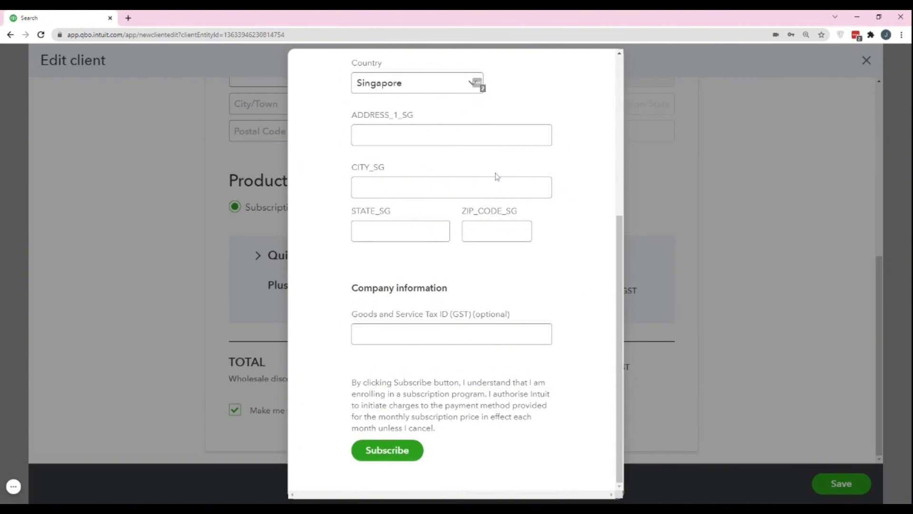
scroll(497, 176, up, 5)
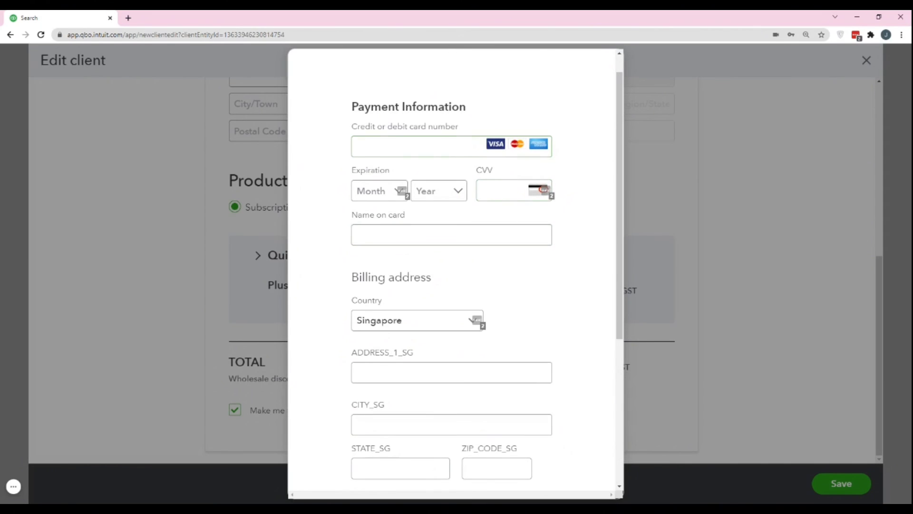
click(431, 226)
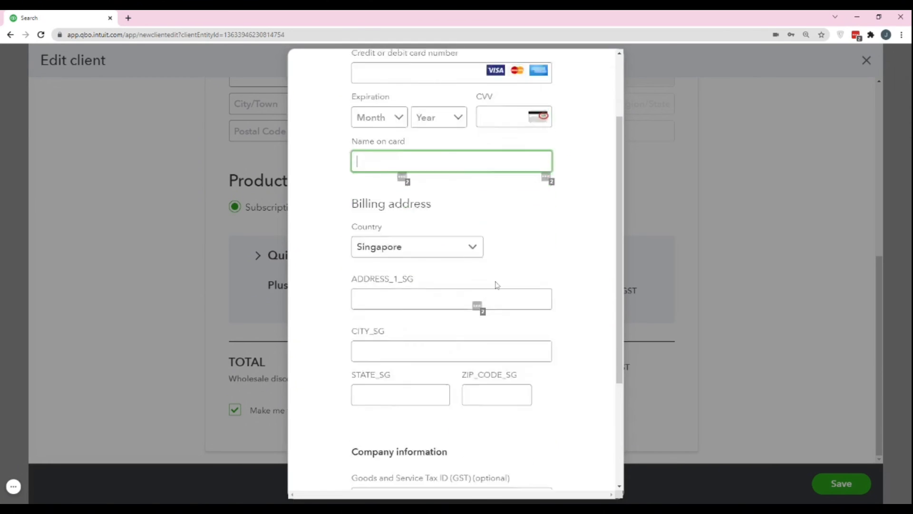
scroll(458, 285, down, 4)
scroll(444, 263, up, 1)
scroll(454, 269, down, 2)
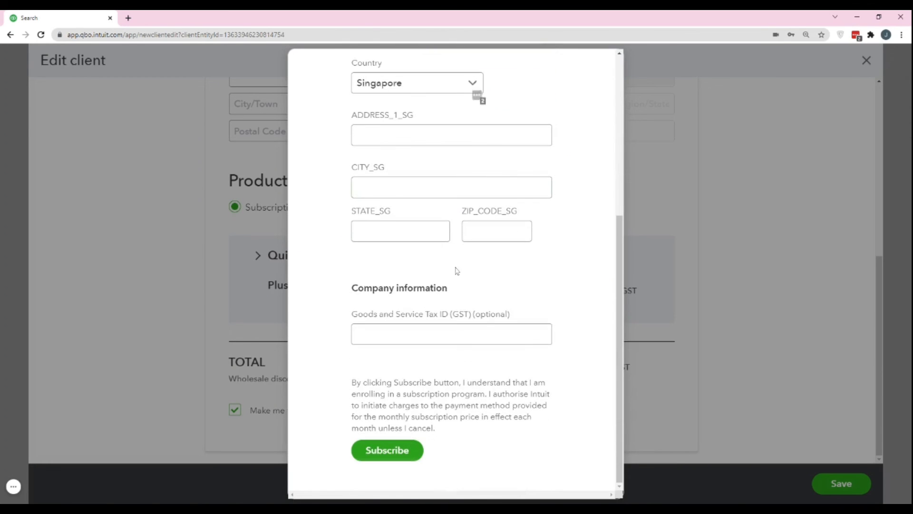
click(406, 451)
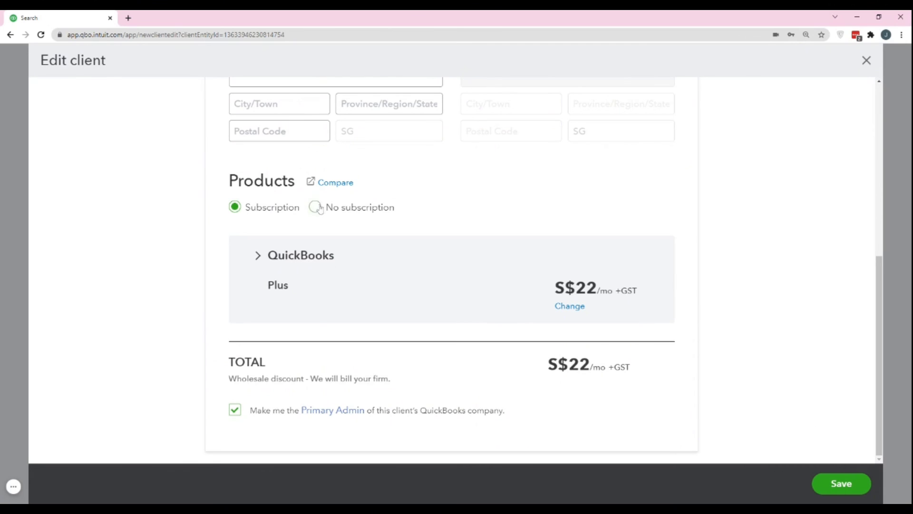
Switch the client to No subscription and save it
click(314, 207)
scroll(598, 345, down, 1)
click(838, 484)
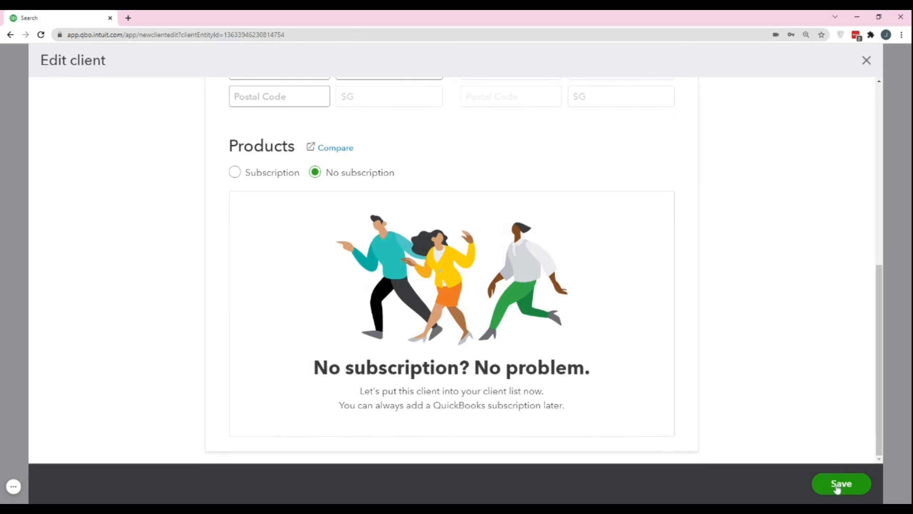